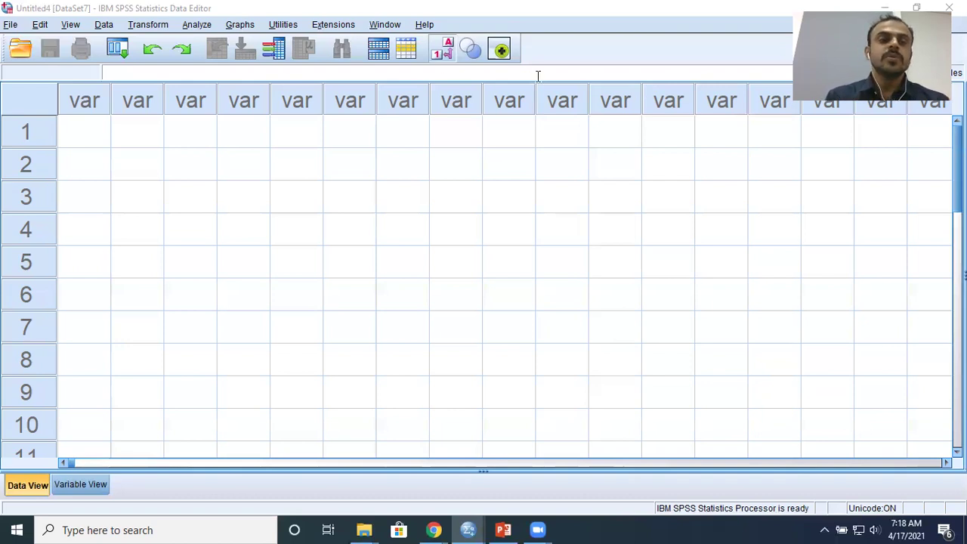
Step: Open the data file Credit Risk Analysis.sav from the statistics folder
{"action": "left_click", "coordinate": [11, 25]}
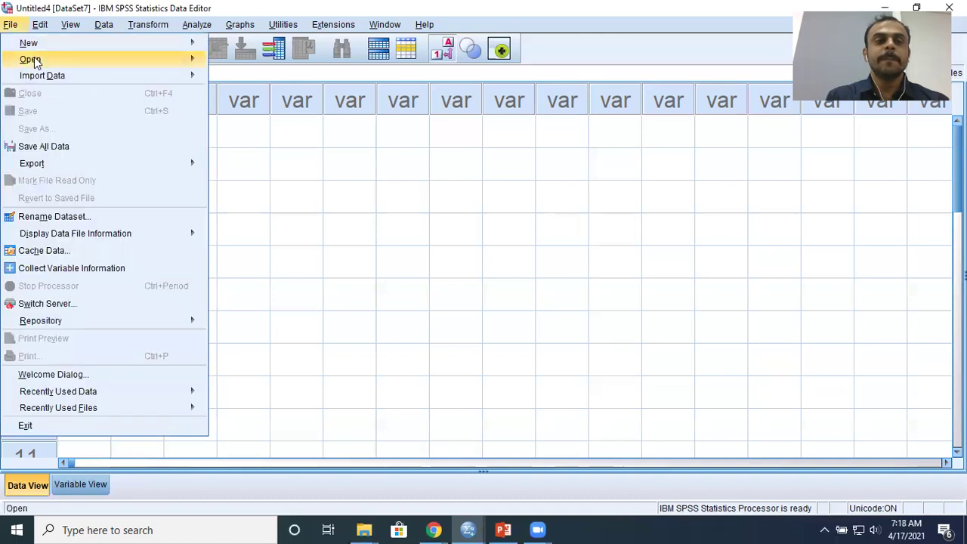
{"action": "mouse_move", "coordinate": [39, 59]}
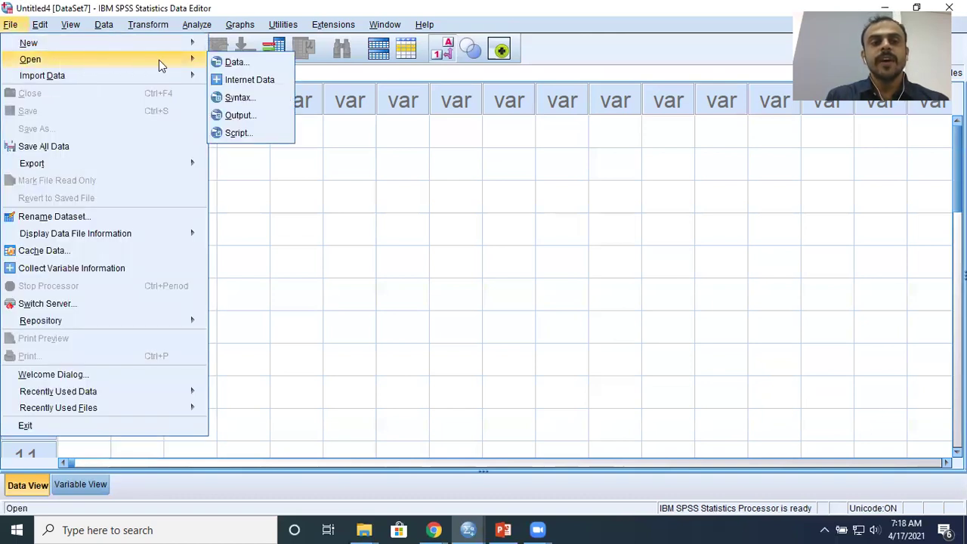
{"action": "left_click", "coordinate": [253, 64]}
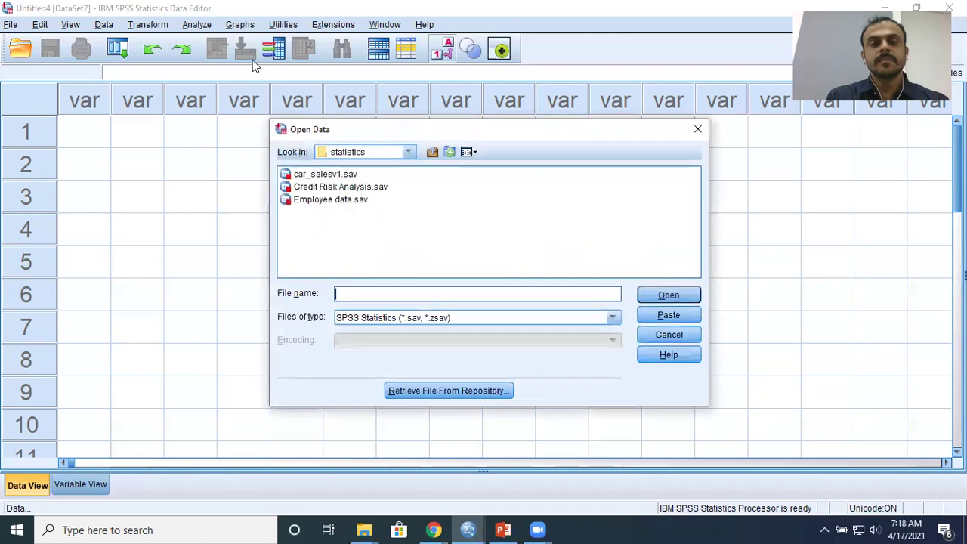
{"action": "left_click", "coordinate": [361, 189]}
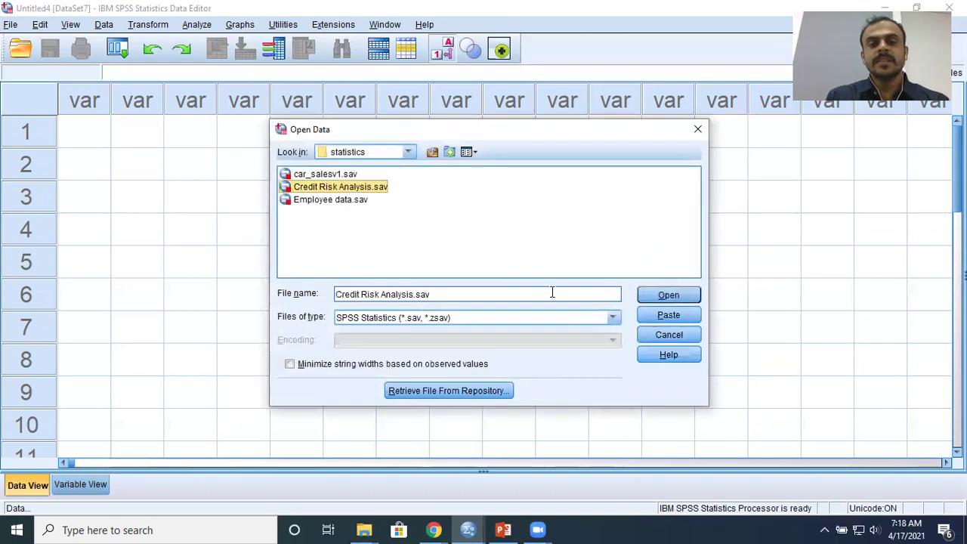
{"action": "left_click", "coordinate": [679, 296]}
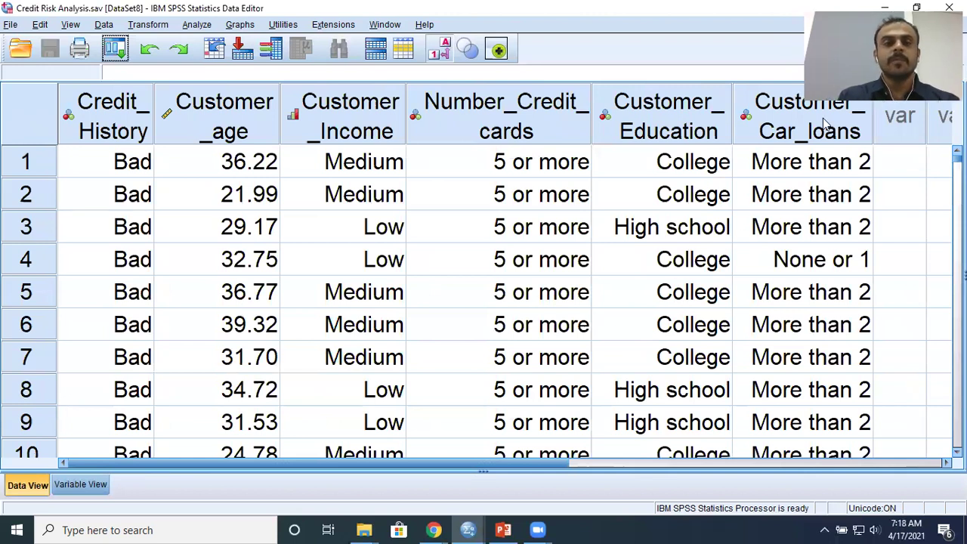
Step: Examine the first customer's record across credit history, age, income, credit cards, education and car loans
{"action": "left_click", "coordinate": [110, 134]}
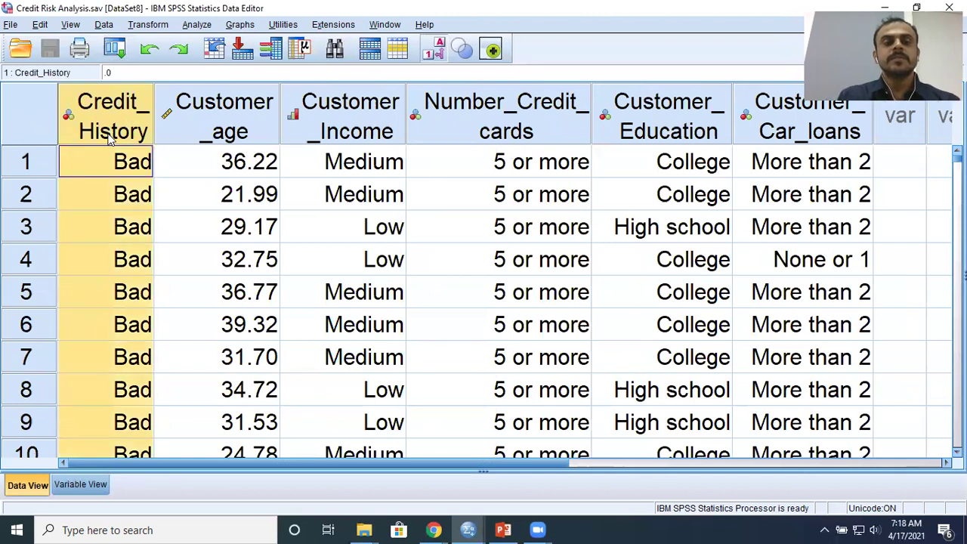
{"action": "double_click", "coordinate": [92, 178]}
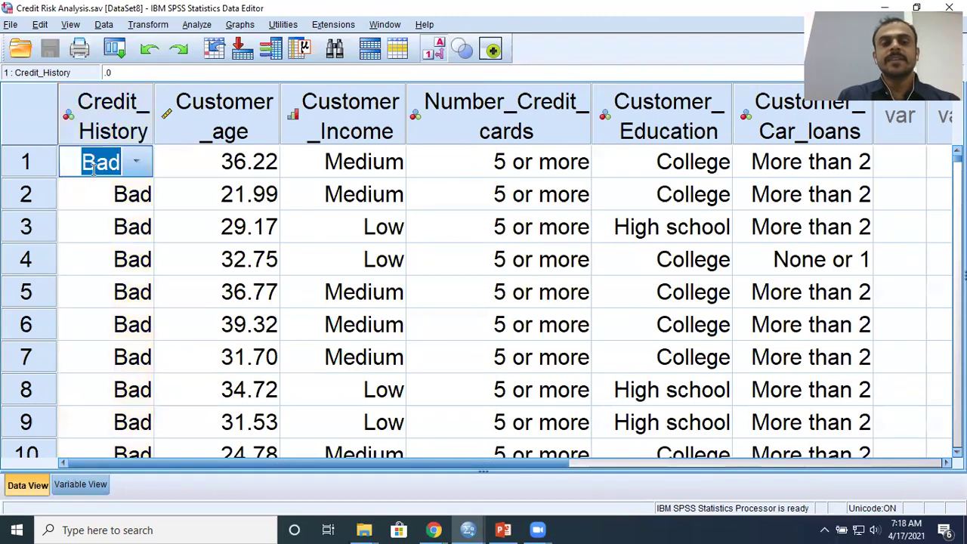
{"action": "left_click", "coordinate": [96, 201]}
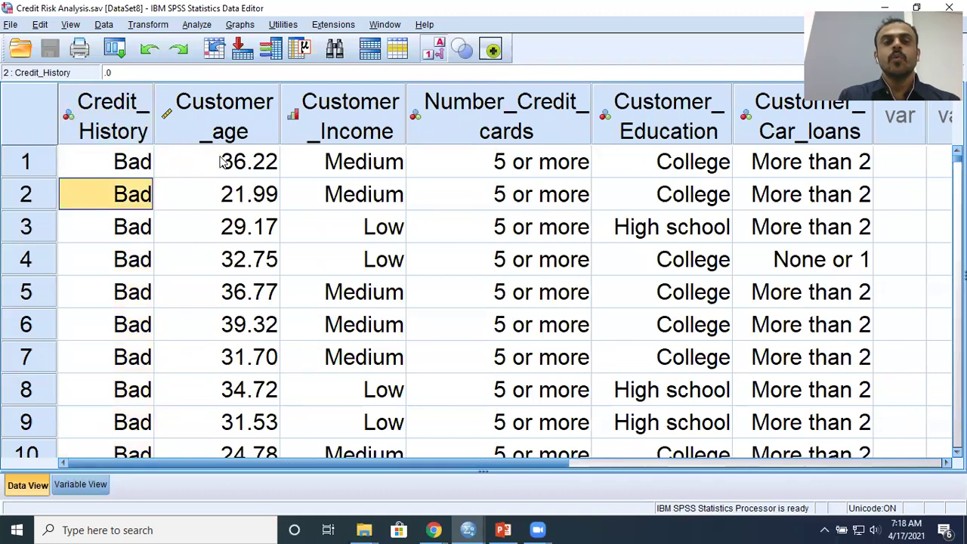
{"action": "left_click", "coordinate": [261, 176]}
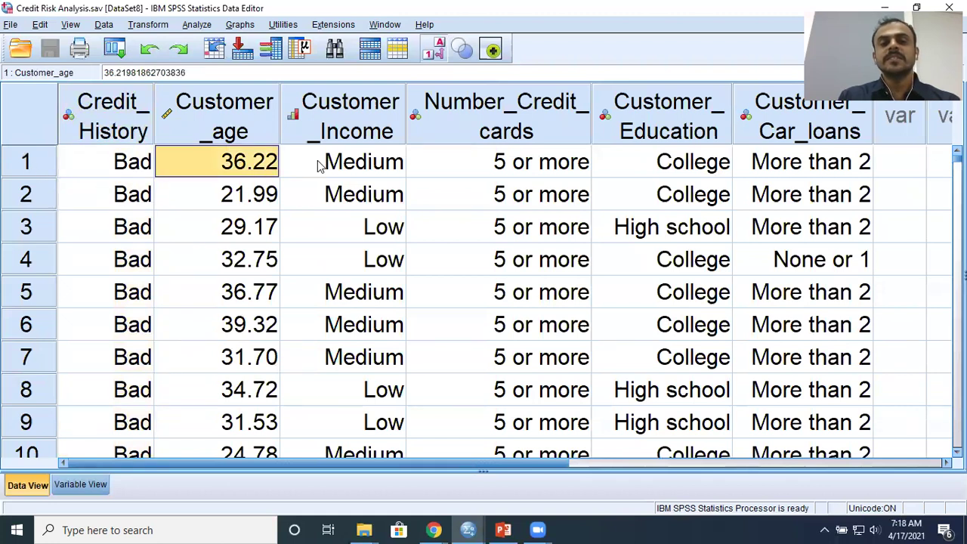
{"action": "left_click", "coordinate": [340, 167]}
{"action": "left_click", "coordinate": [522, 162]}
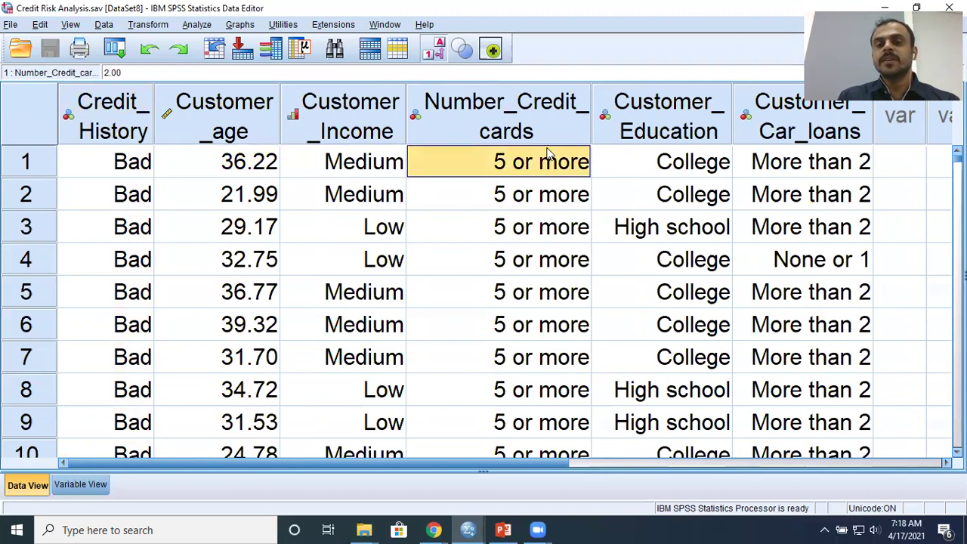
{"action": "left_click", "coordinate": [674, 166]}
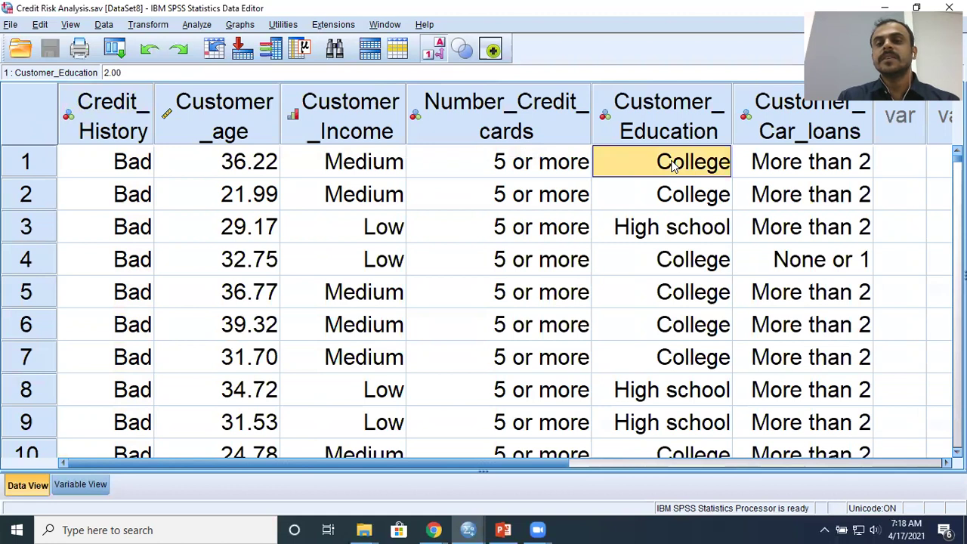
{"action": "left_click", "coordinate": [788, 163]}
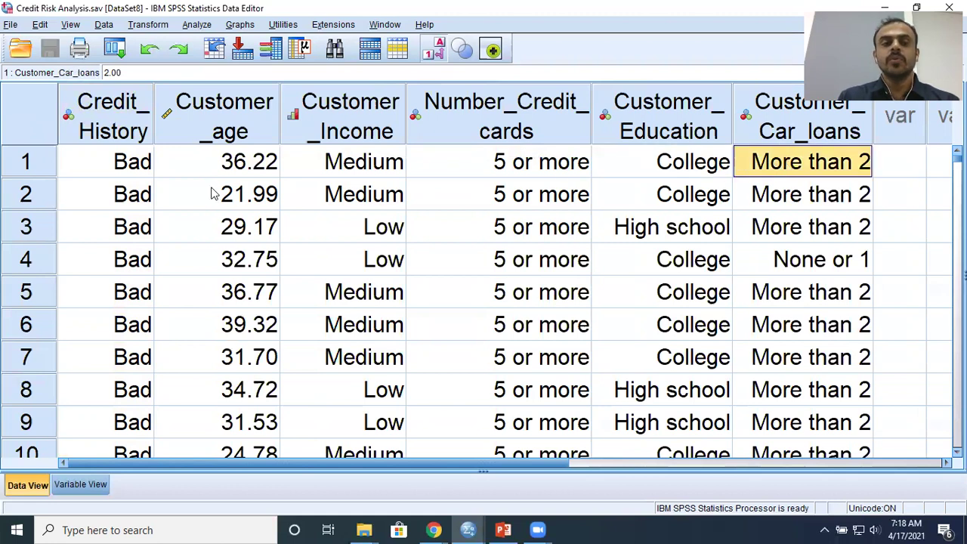
Step: Examine the second customer's record from credit history through to car loans
{"action": "left_click", "coordinate": [148, 198]}
{"action": "left_click", "coordinate": [253, 195]}
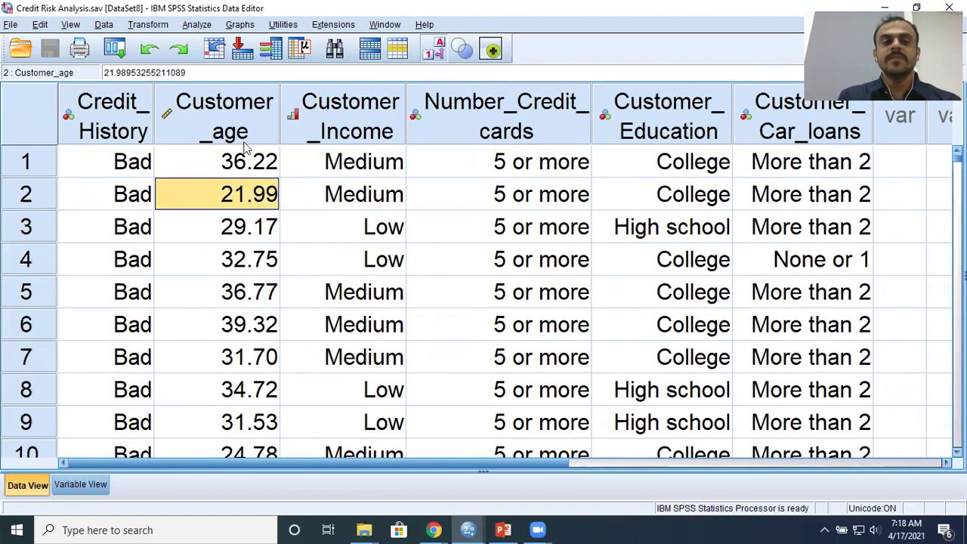
{"action": "left_click", "coordinate": [340, 202]}
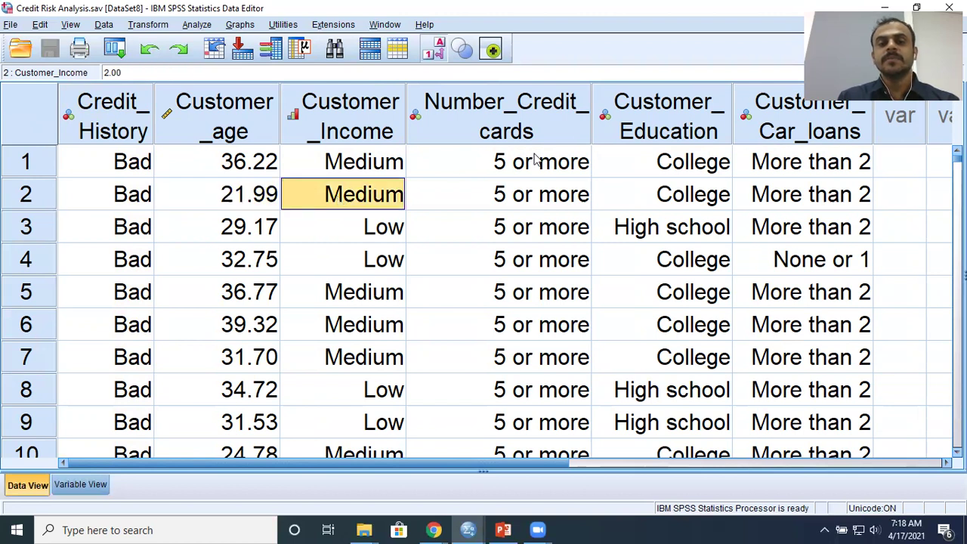
{"action": "left_click", "coordinate": [548, 197]}
{"action": "left_click", "coordinate": [674, 196]}
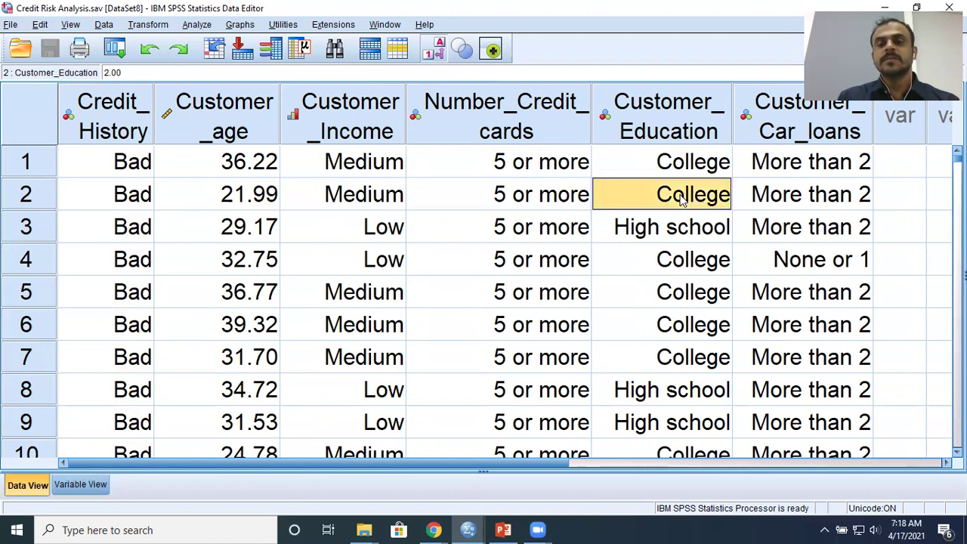
{"action": "left_click", "coordinate": [785, 198]}
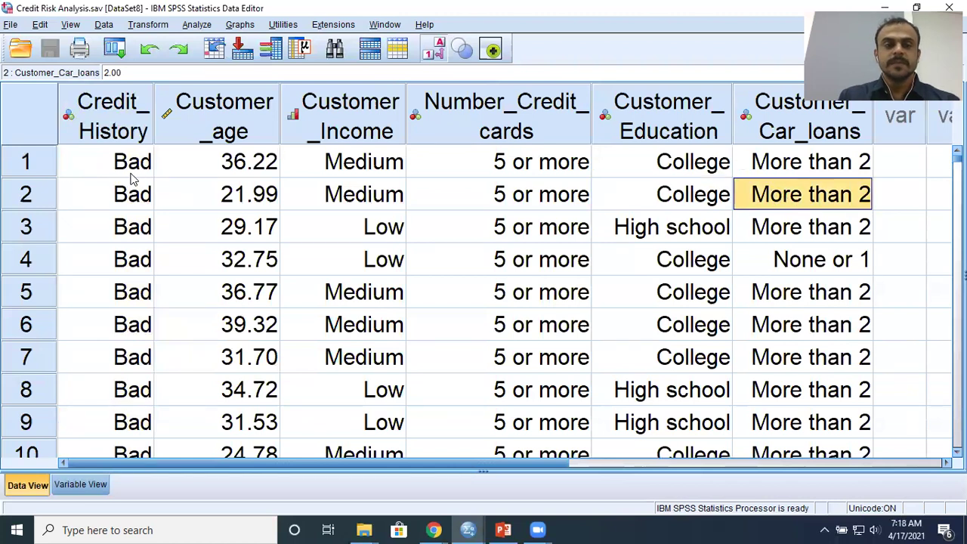
Step: Find records with a Good credit history further down the data and examine record 1067 across all its variables
{"action": "scroll", "coordinate": [130, 180], "scroll_direction": "down", "scroll_amount": 3}
{"action": "scroll", "coordinate": [130, 180], "scroll_direction": "down", "scroll_amount": 12}
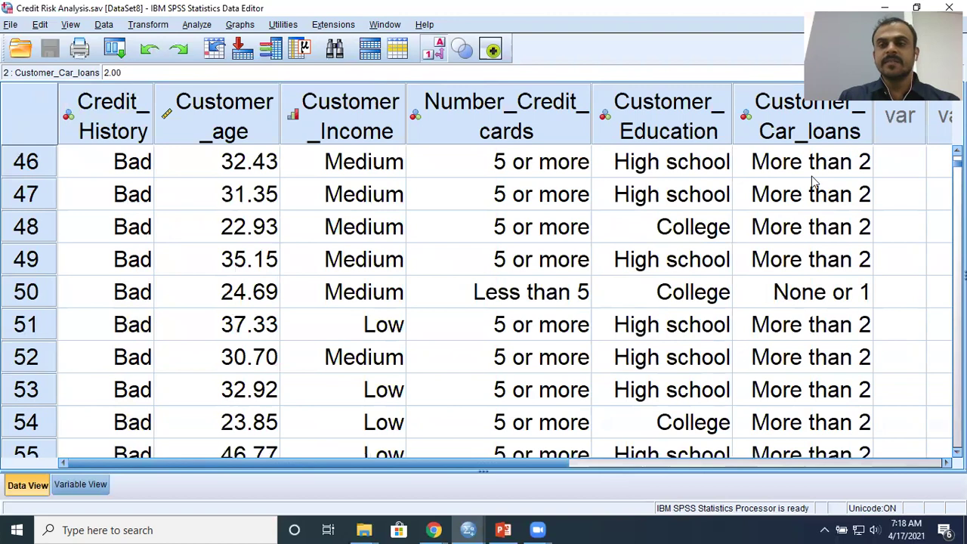
{"action": "left_click_drag", "start_coordinate": [957, 160], "coordinate": [957, 280]}
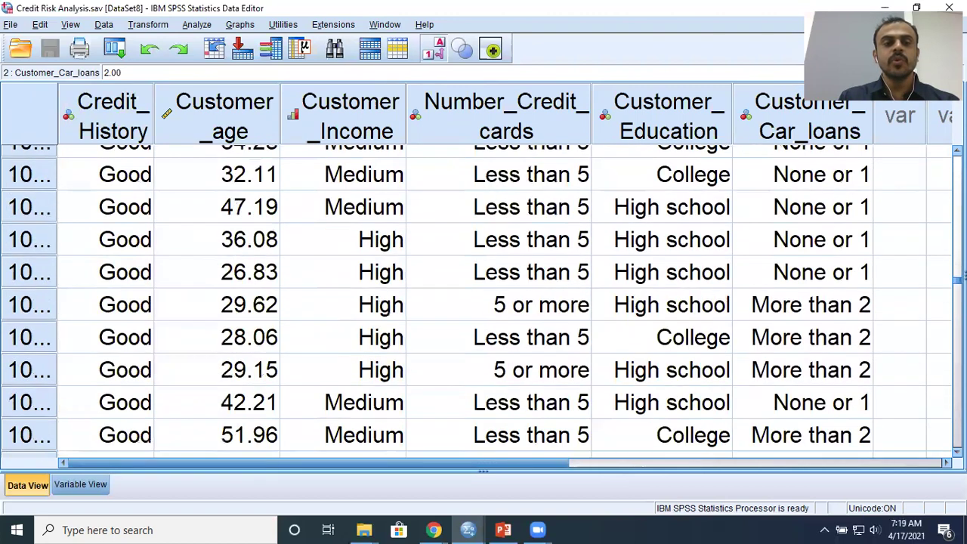
{"action": "left_click", "coordinate": [121, 218]}
{"action": "left_click_drag", "start_coordinate": [117, 239], "coordinate": [129, 409]}
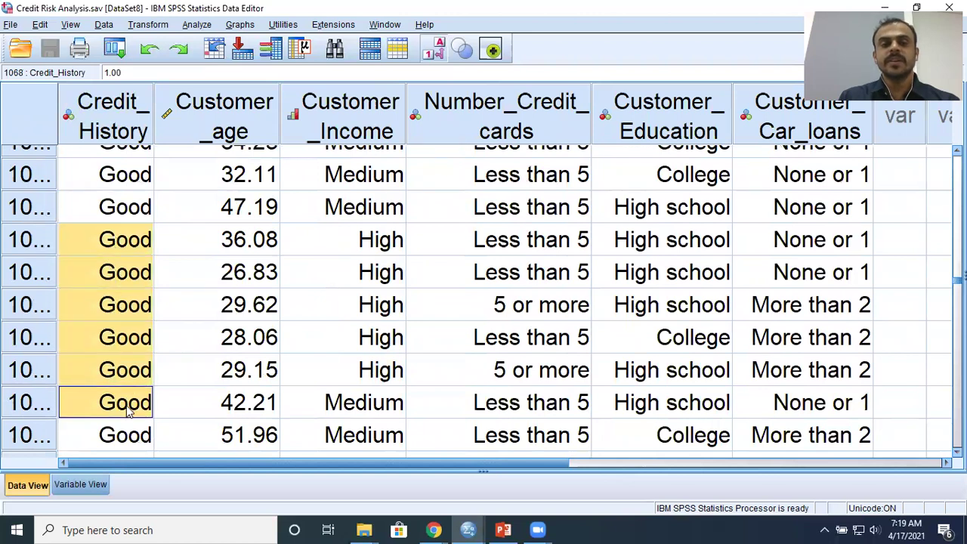
{"action": "left_click", "coordinate": [217, 213]}
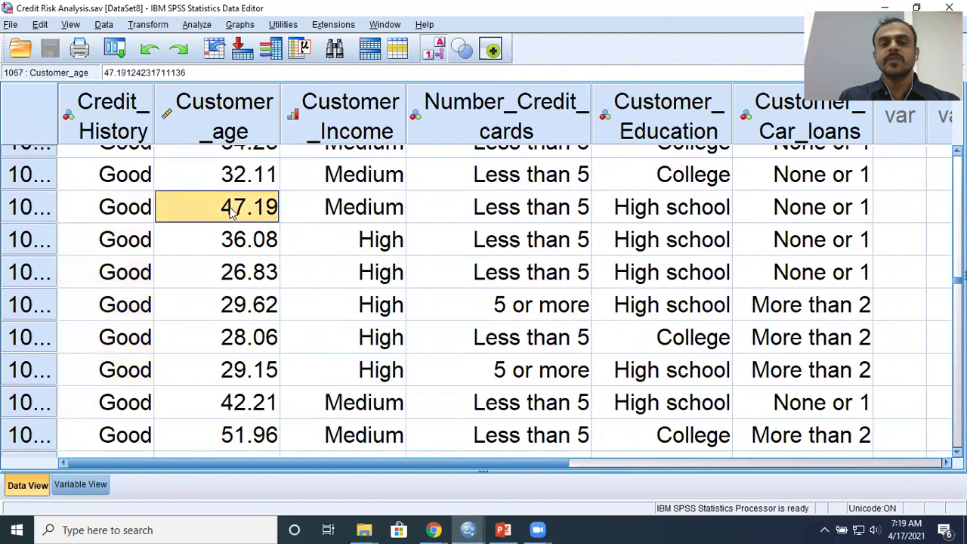
{"action": "left_click", "coordinate": [365, 213]}
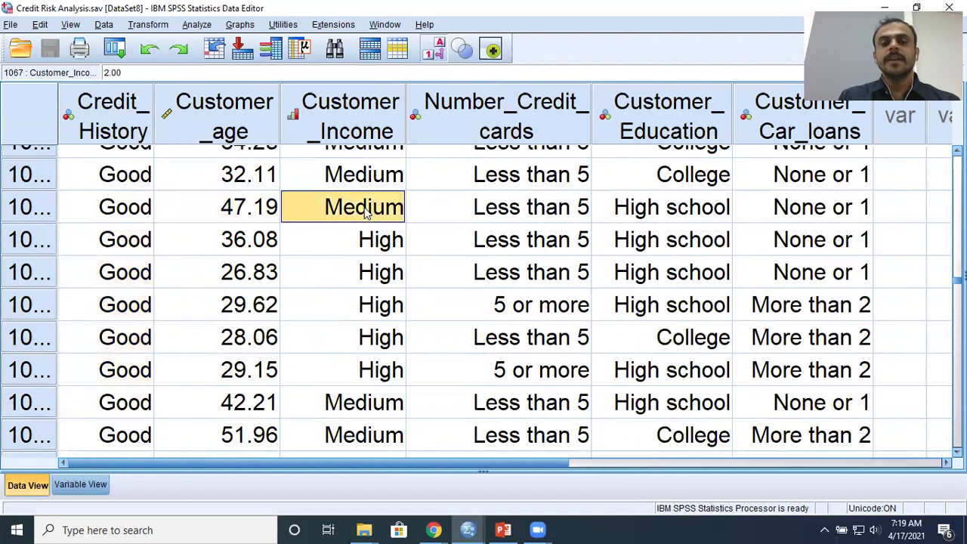
{"action": "left_click", "coordinate": [546, 217]}
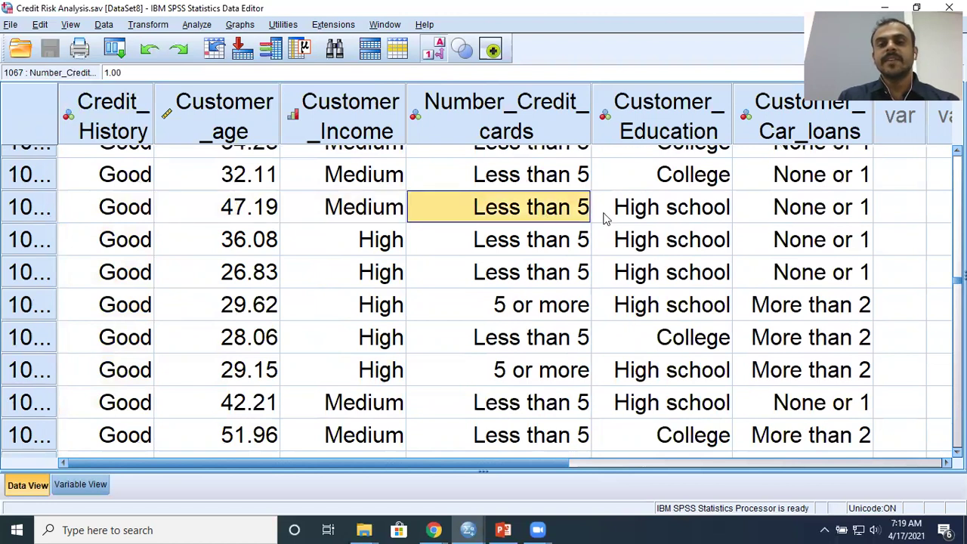
{"action": "left_click", "coordinate": [671, 217]}
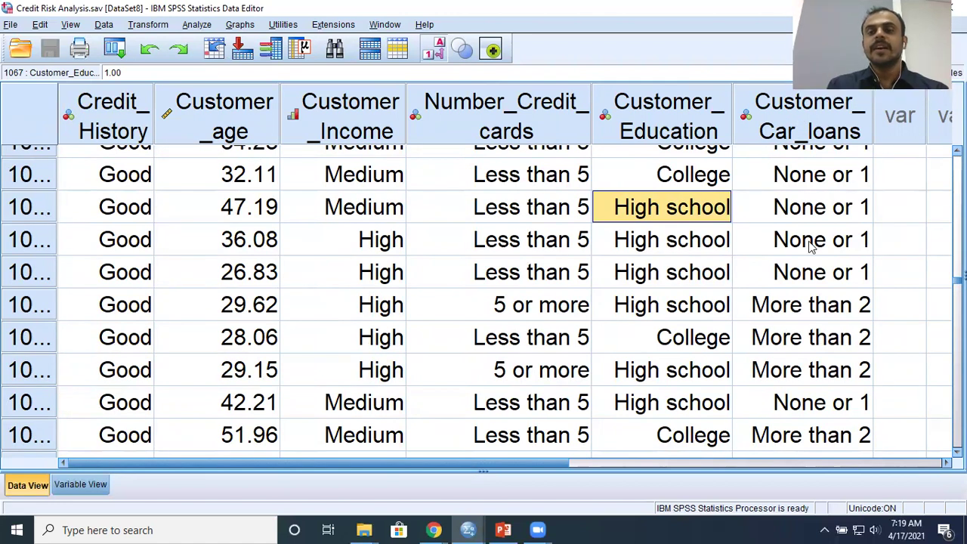
{"action": "left_click", "coordinate": [794, 215]}
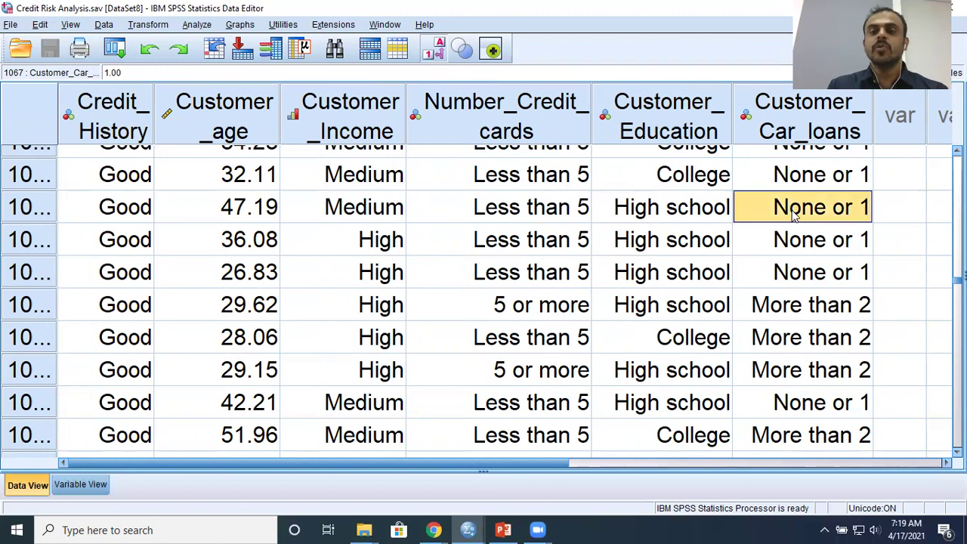
Step: Review the Credit_History column as the outcome against the predictor columns from Customer_age to Customer_Car_loans
{"action": "left_click_drag", "start_coordinate": [231, 119], "coordinate": [752, 112]}
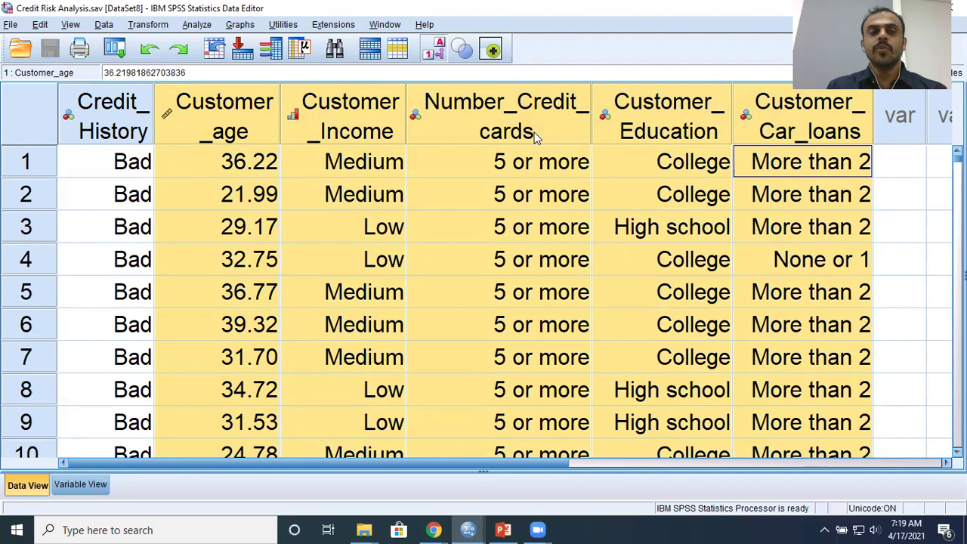
{"action": "left_click", "coordinate": [111, 129]}
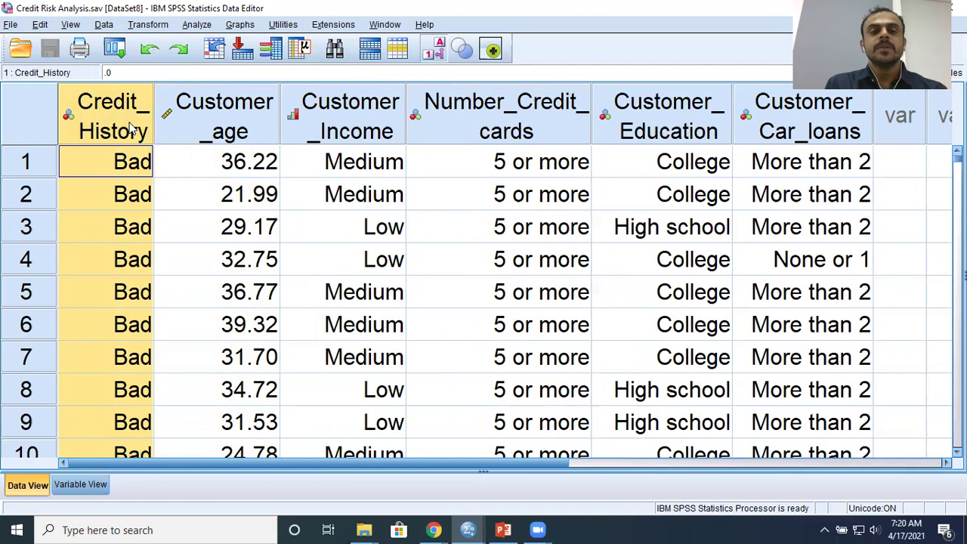
{"action": "left_click_drag", "start_coordinate": [201, 132], "coordinate": [779, 140]}
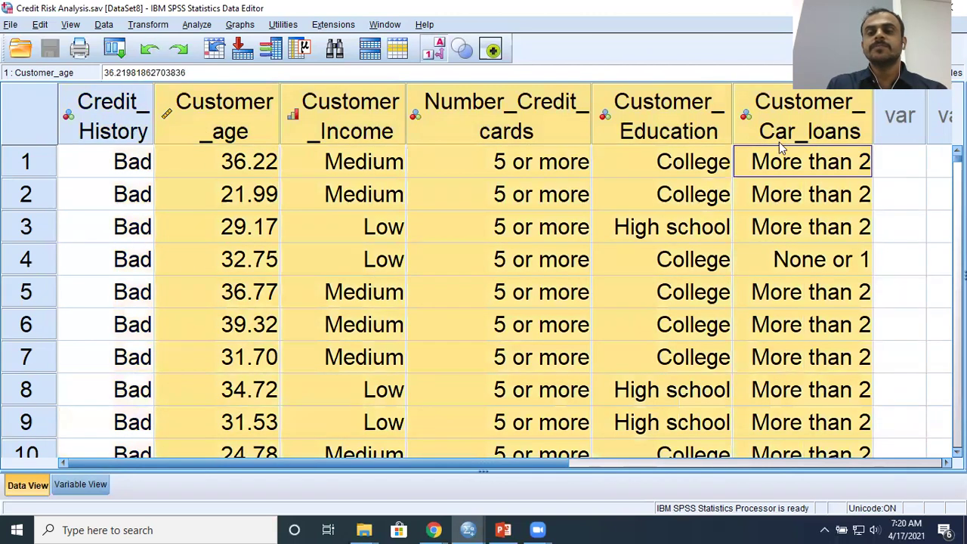
Step: Start a Decision Tree classification analysis and enlarge its dialog so the full variable names are readable
{"action": "left_click", "coordinate": [198, 25]}
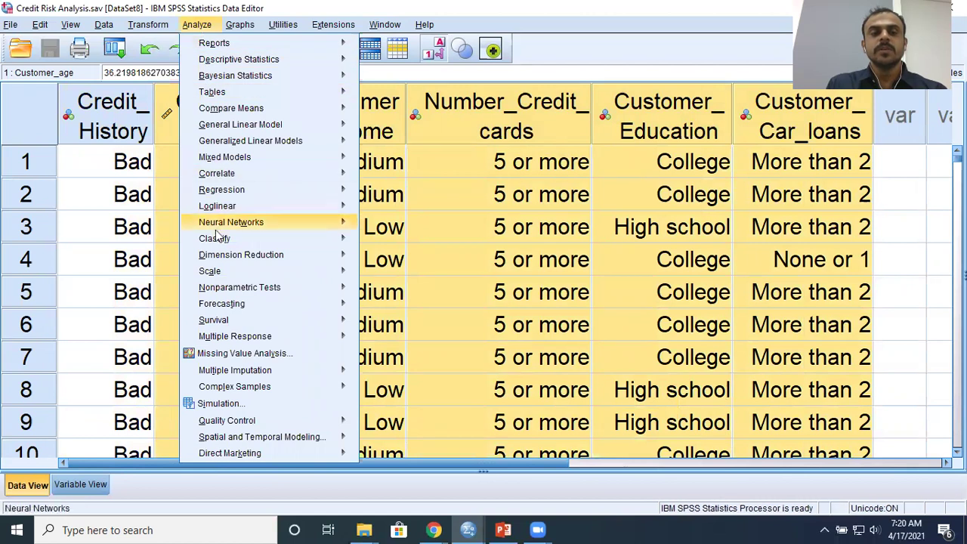
{"action": "mouse_move", "coordinate": [217, 240]}
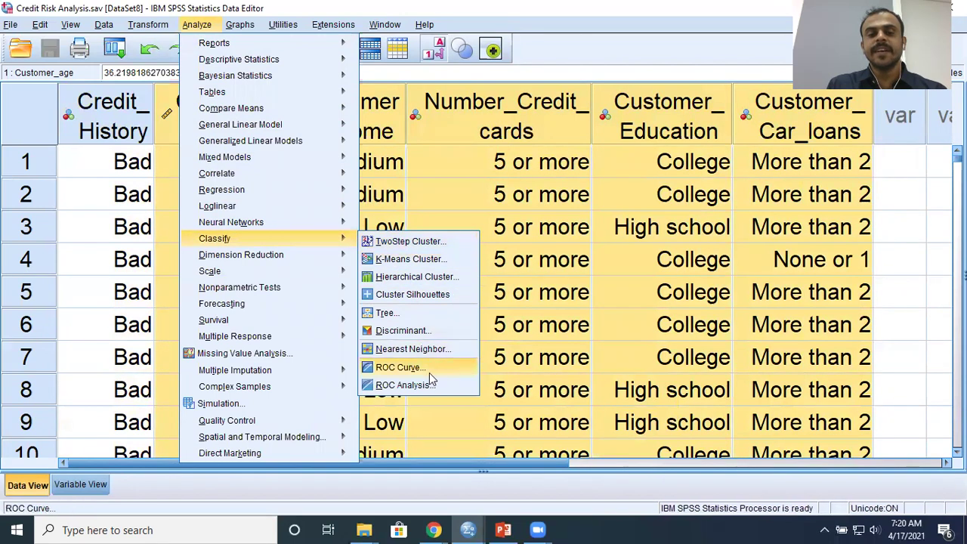
{"action": "left_click", "coordinate": [426, 314]}
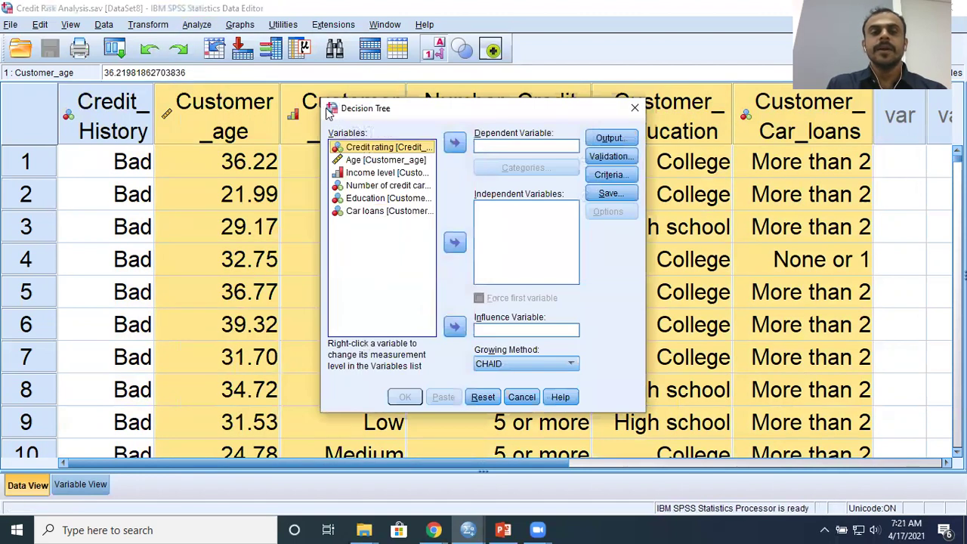
{"action": "left_click_drag", "start_coordinate": [319, 98], "coordinate": [65, 32]}
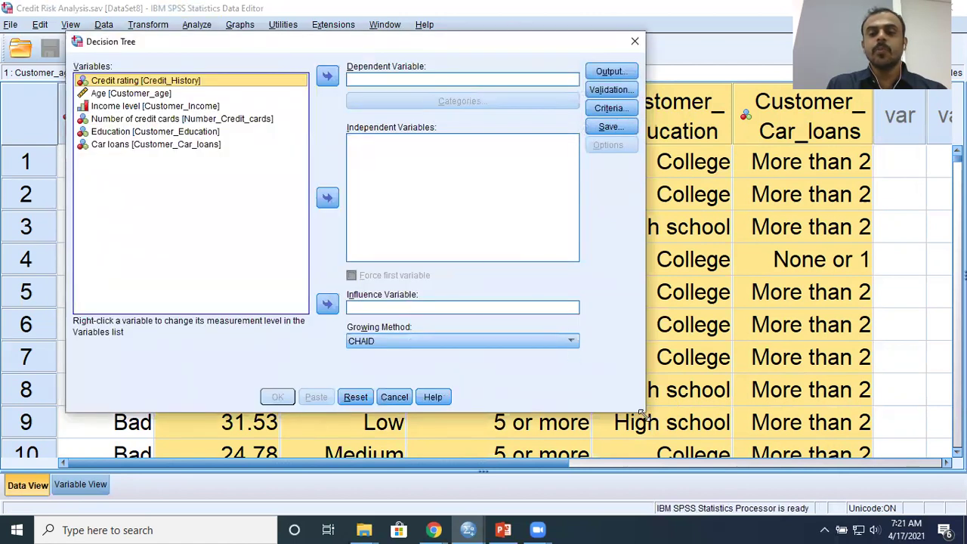
{"action": "left_click_drag", "start_coordinate": [643, 414], "coordinate": [788, 512]}
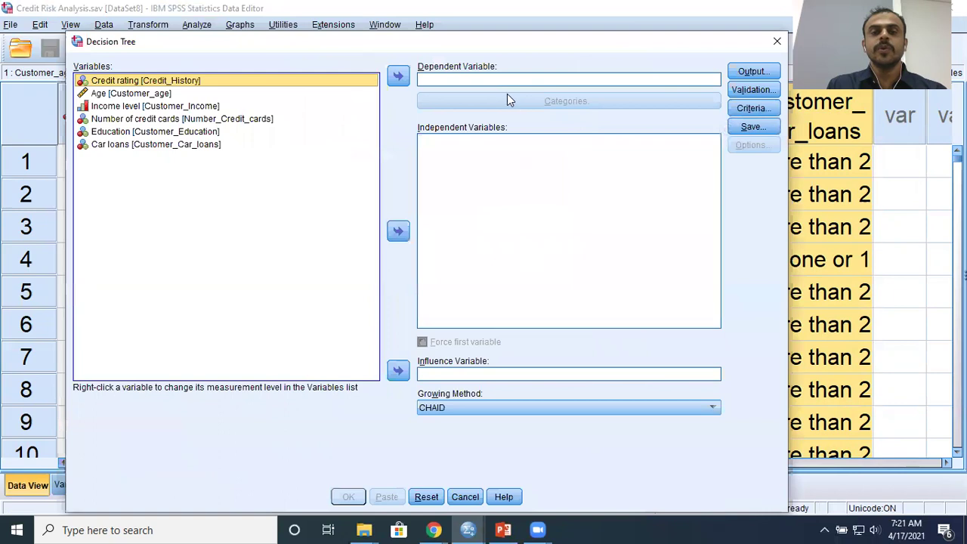
Step: Assign Credit rating [Credit_History] as the dependent variable of the decision tree
{"action": "left_click", "coordinate": [483, 81]}
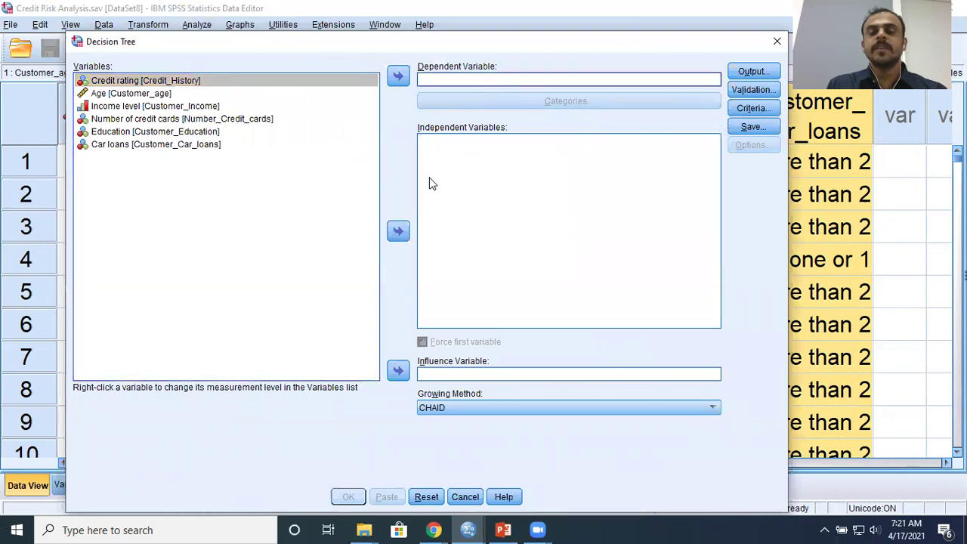
{"action": "left_click", "coordinate": [137, 81]}
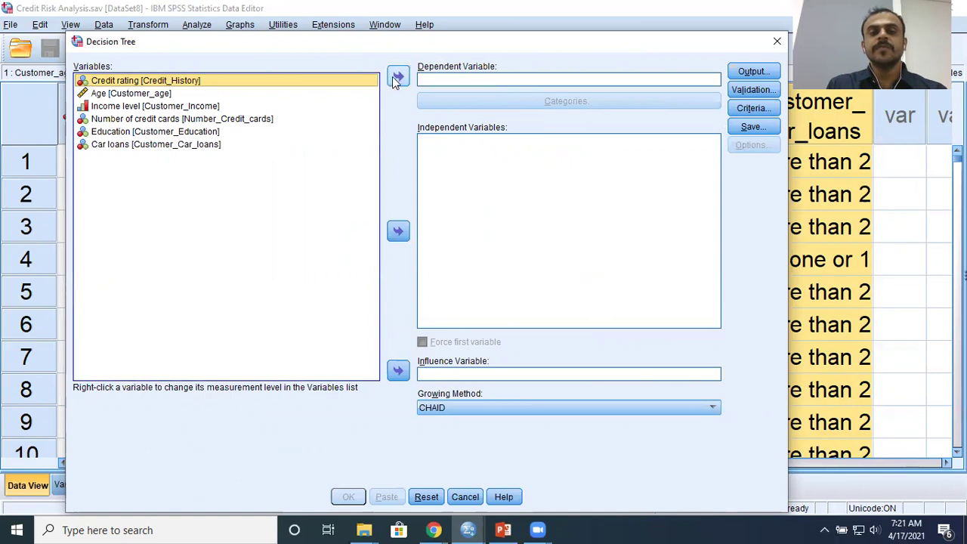
{"action": "left_click", "coordinate": [398, 76]}
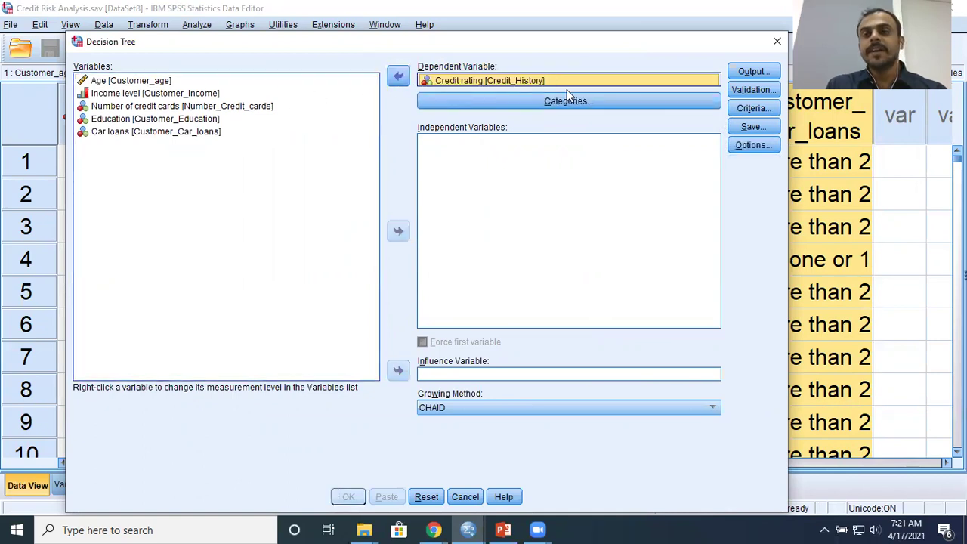
Step: Assign age, income level, number of credit cards, education and car loans as the independent variables of the decision tree
{"action": "left_click", "coordinate": [149, 83]}
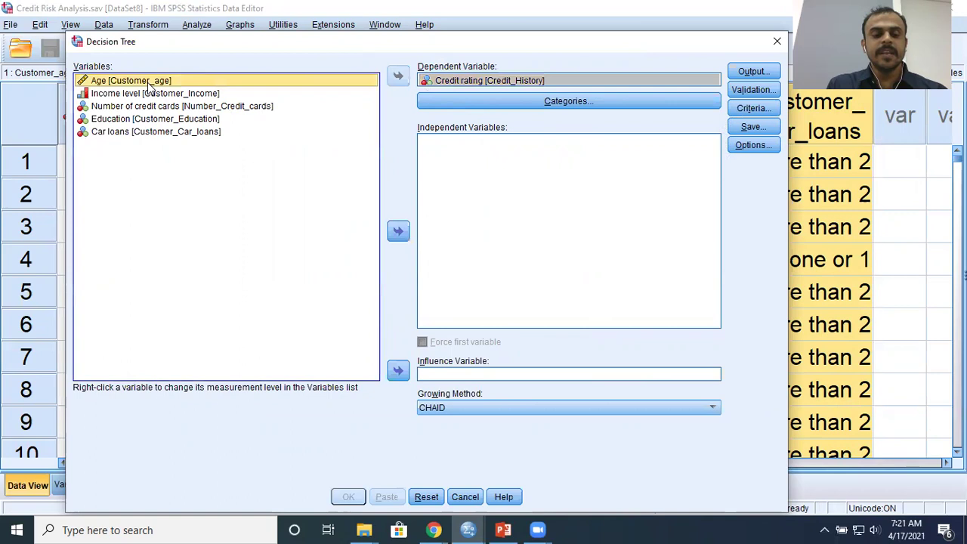
{"action": "key", "text": "ctrl+a"}
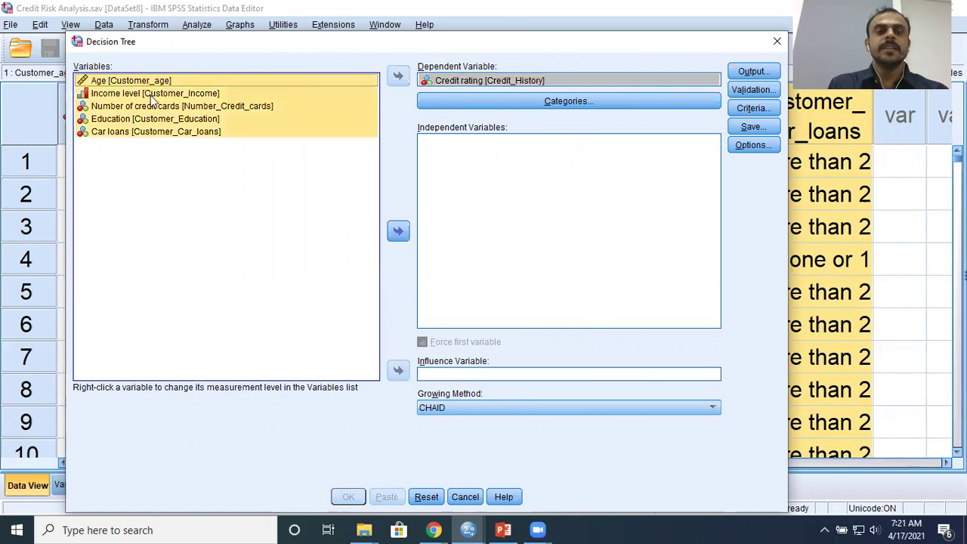
{"action": "left_click", "coordinate": [152, 96]}
{"action": "left_click", "coordinate": [155, 108]}
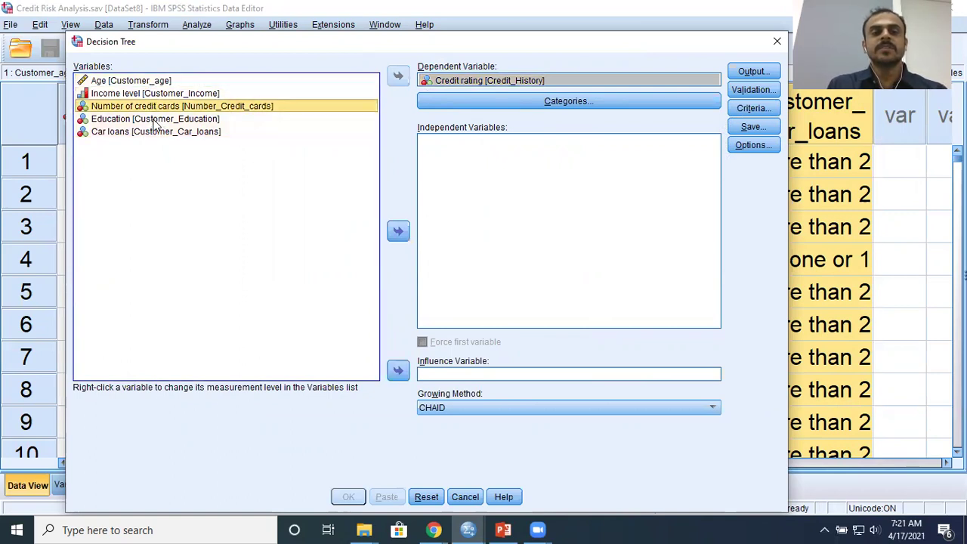
{"action": "left_click", "coordinate": [155, 120]}
{"action": "left_click", "coordinate": [151, 133]}
{"action": "key", "text": "ctrl+a"}
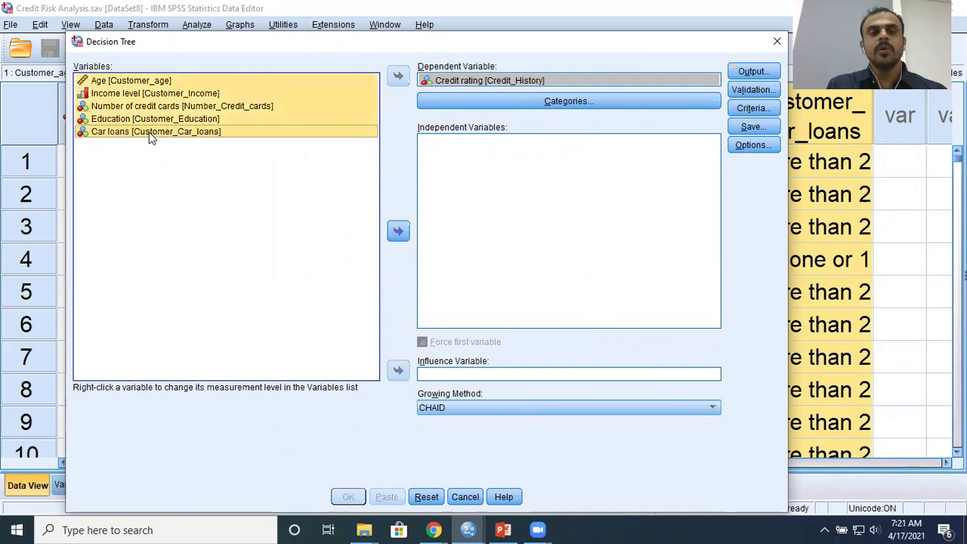
{"action": "left_click", "coordinate": [395, 232]}
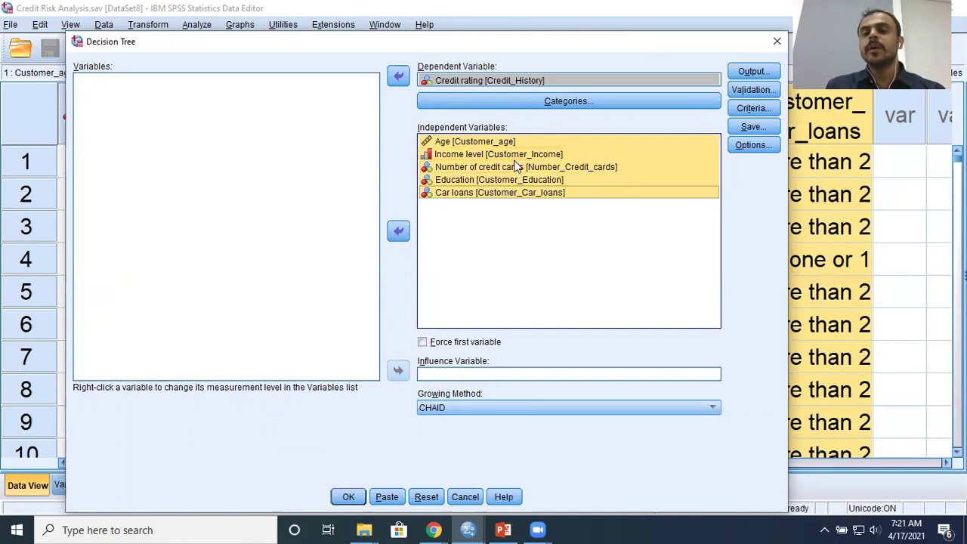
Step: Review each independent variable from Age to Car loans against the dependent variable Credit rating
{"action": "left_click", "coordinate": [517, 192]}
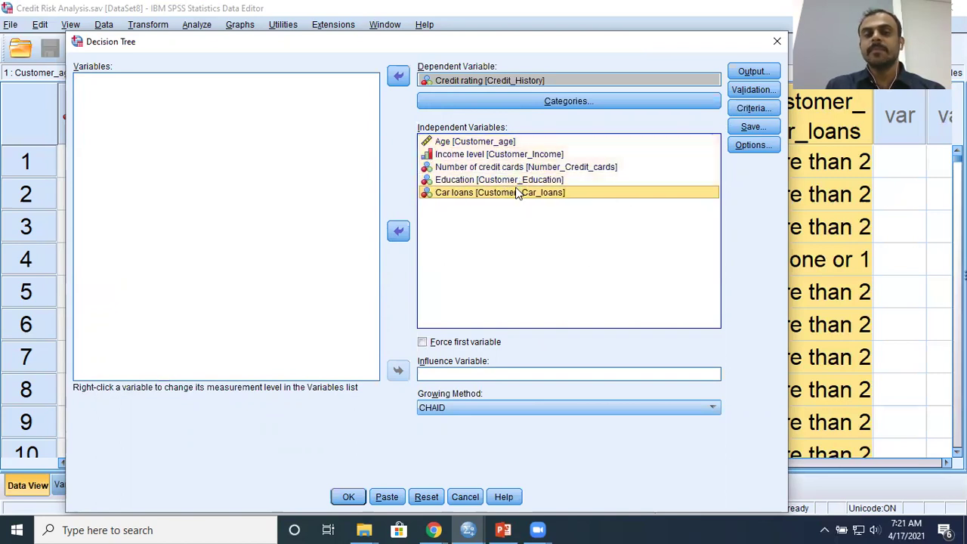
{"action": "left_click", "coordinate": [477, 144]}
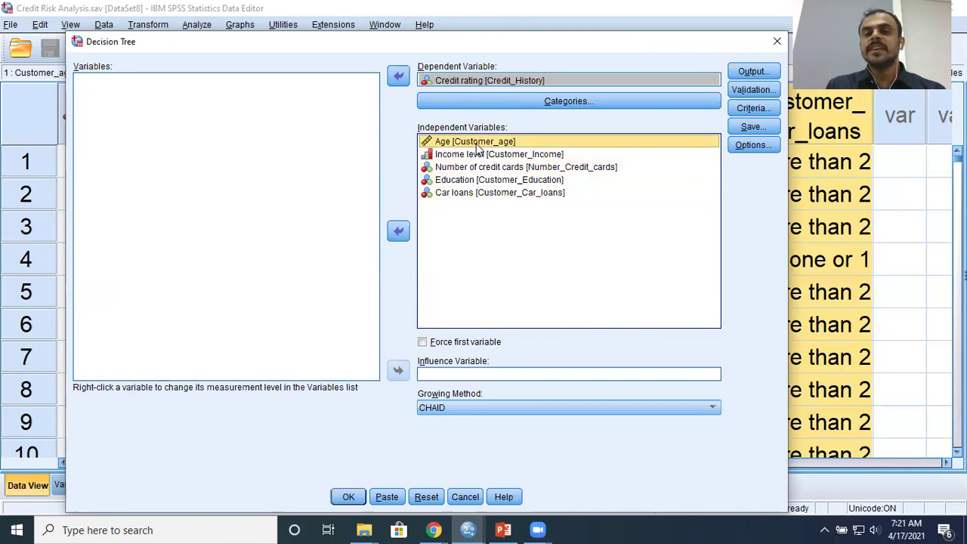
{"action": "left_click", "coordinate": [478, 159]}
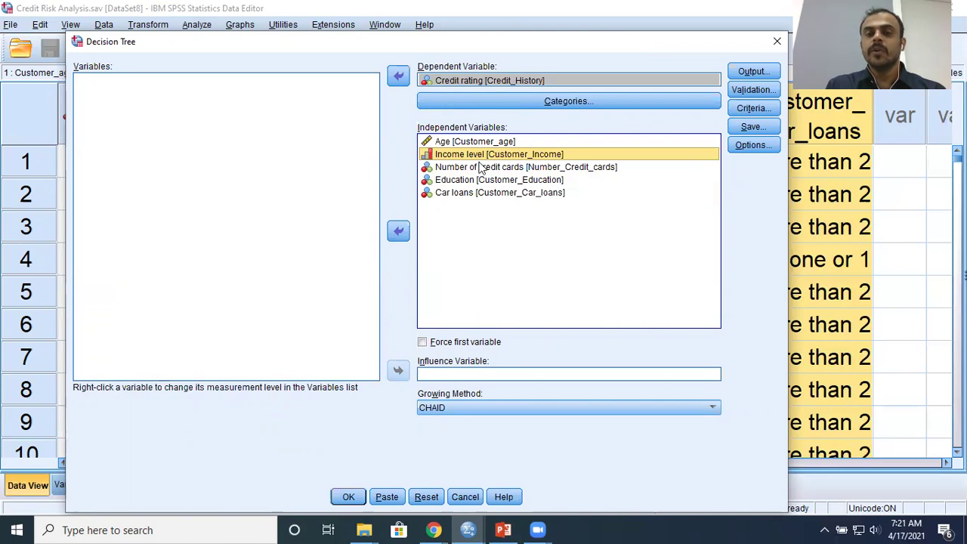
{"action": "left_click", "coordinate": [484, 167]}
{"action": "left_click", "coordinate": [490, 181]}
{"action": "left_click", "coordinate": [492, 195]}
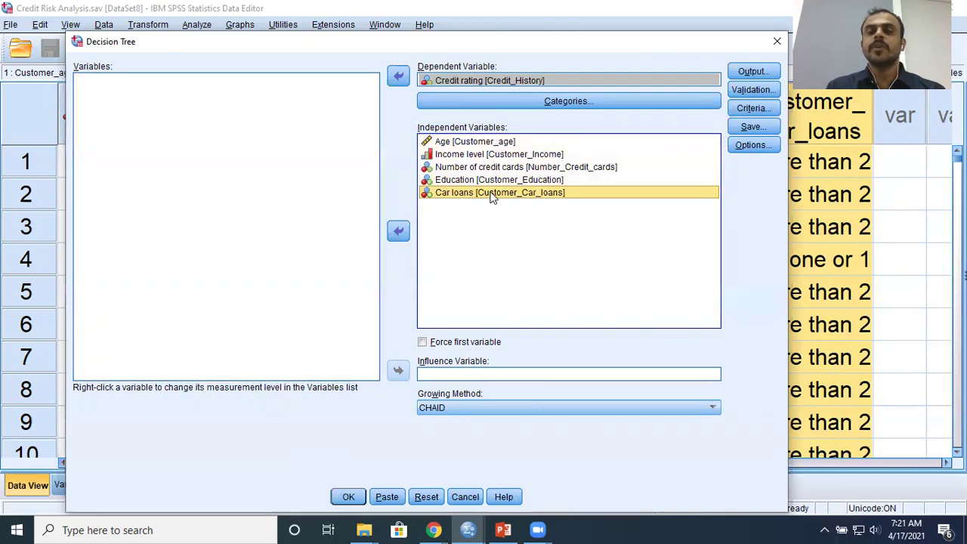
{"action": "left_click", "coordinate": [524, 81]}
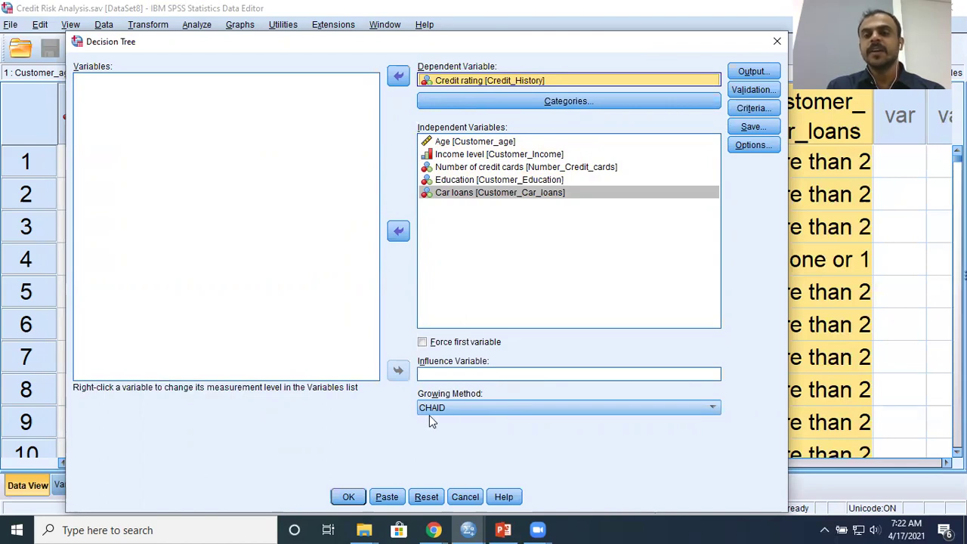
Step: Keep CHAID as the growing method, recheck the assigned variables and run the decision tree analysis
{"action": "left_click", "coordinate": [713, 408]}
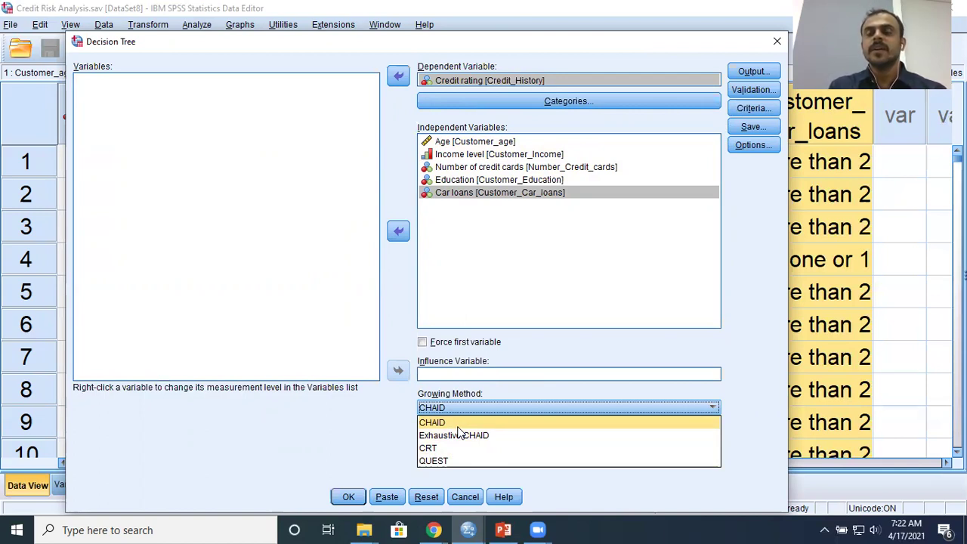
{"action": "left_click", "coordinate": [442, 409]}
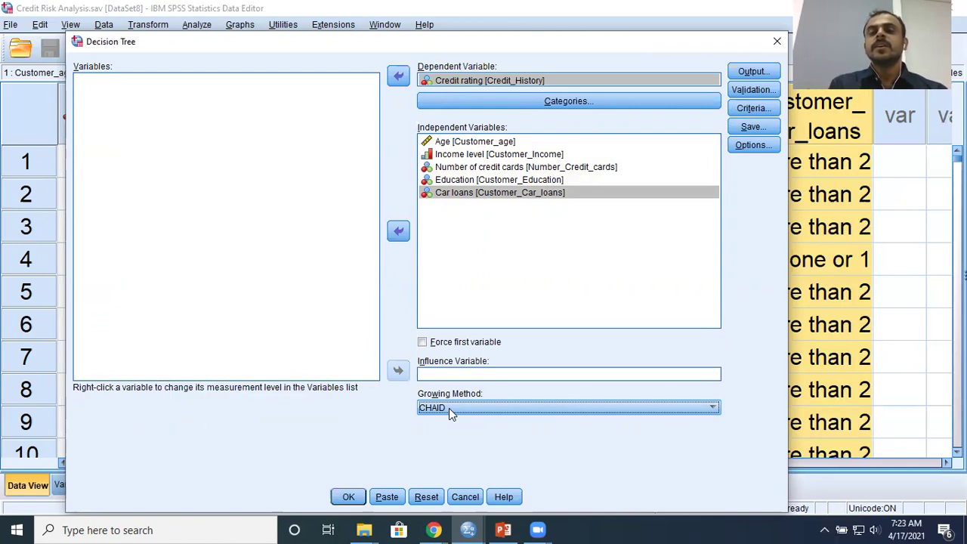
{"action": "left_click", "coordinate": [485, 78]}
{"action": "left_click", "coordinate": [508, 142]}
{"action": "left_click", "coordinate": [512, 168]}
{"action": "left_click", "coordinate": [517, 193]}
{"action": "left_click", "coordinate": [495, 144]}
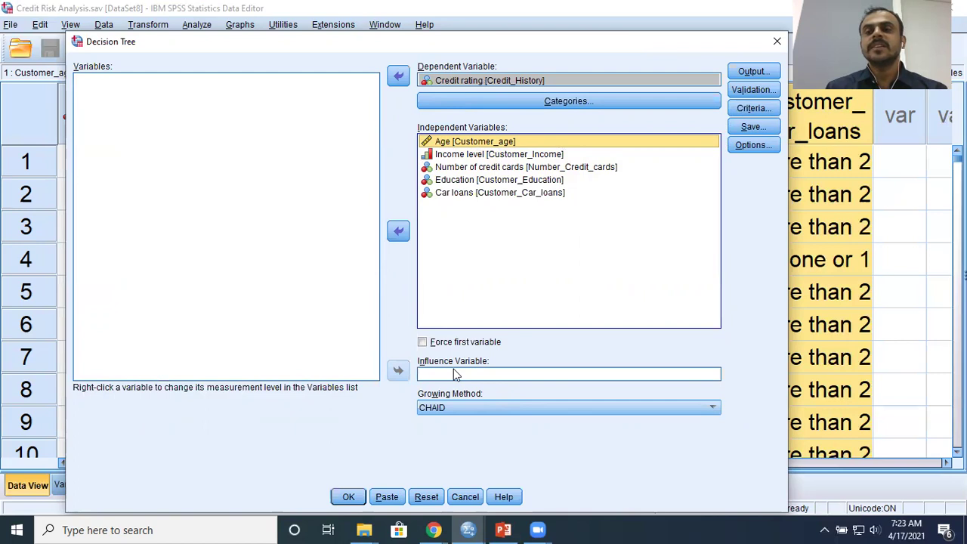
{"action": "left_click", "coordinate": [350, 498]}
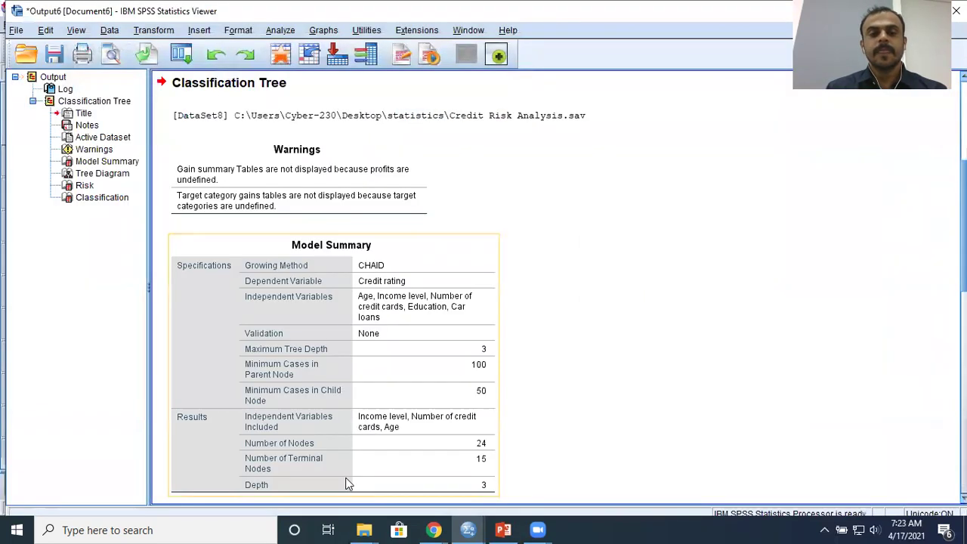
Step: Locate the tree diagram in the classification tree output and open it in a maximized Tree Editor window
{"action": "left_click", "coordinate": [351, 342]}
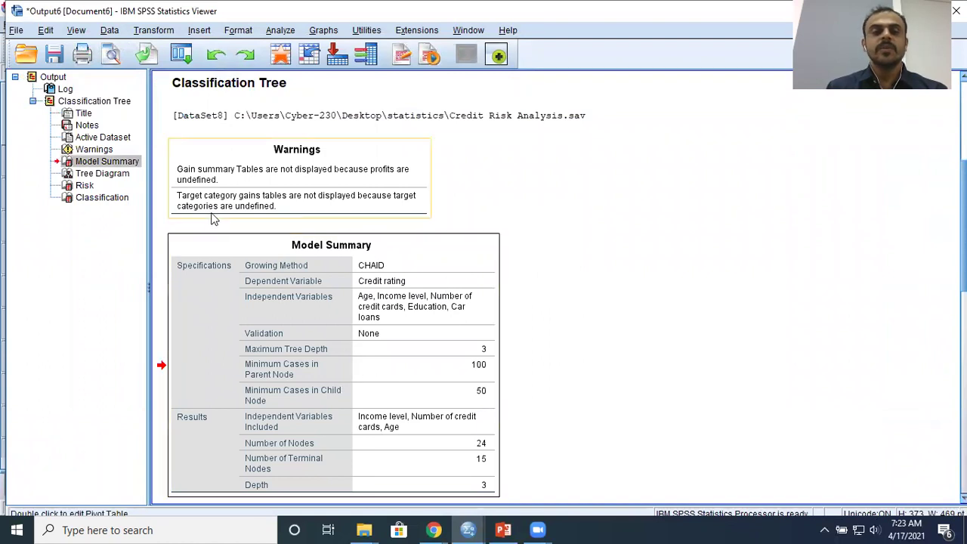
{"action": "left_click", "coordinate": [101, 176]}
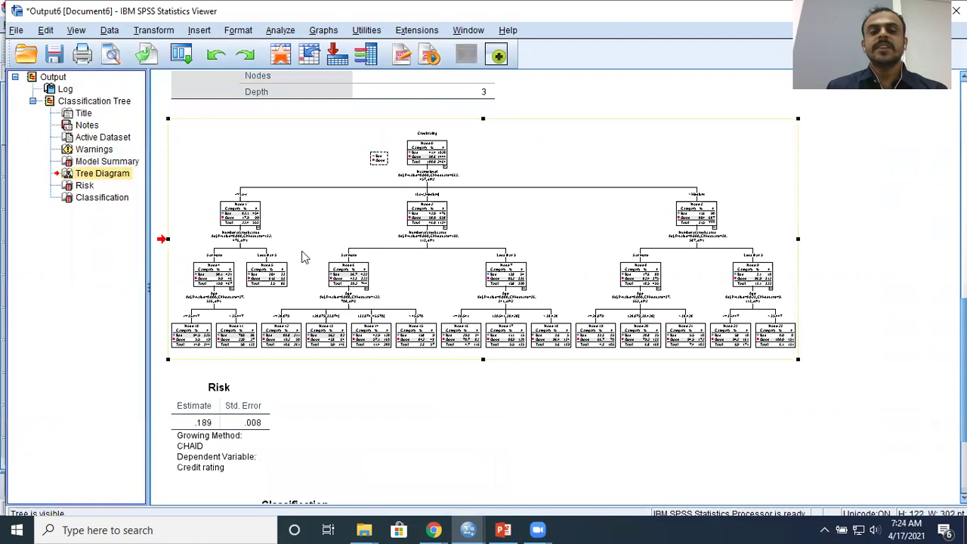
{"action": "double_click", "coordinate": [578, 237]}
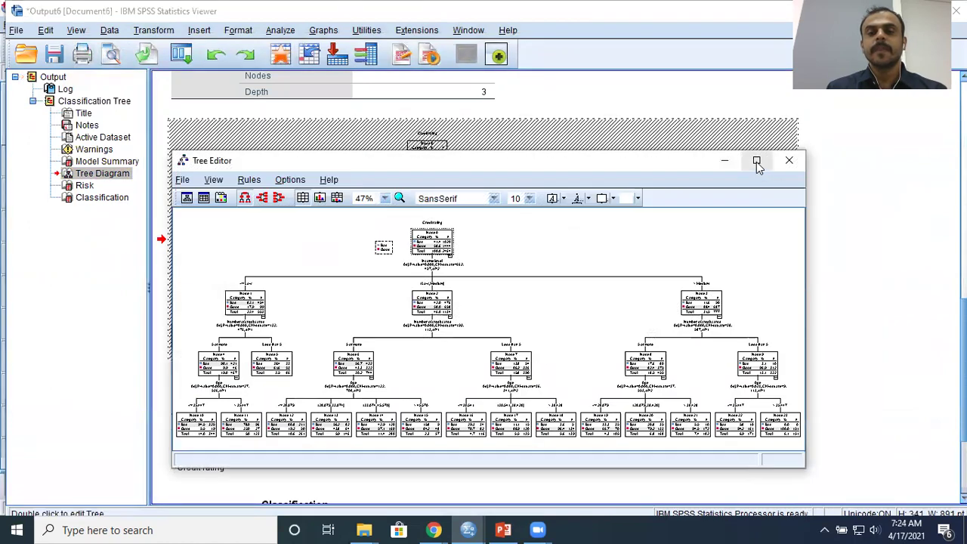
{"action": "left_click", "coordinate": [756, 162]}
Step: Enlarge the tree diagram to 200% and examine the root Credit rating node with its income level split
{"action": "left_click", "coordinate": [215, 43]}
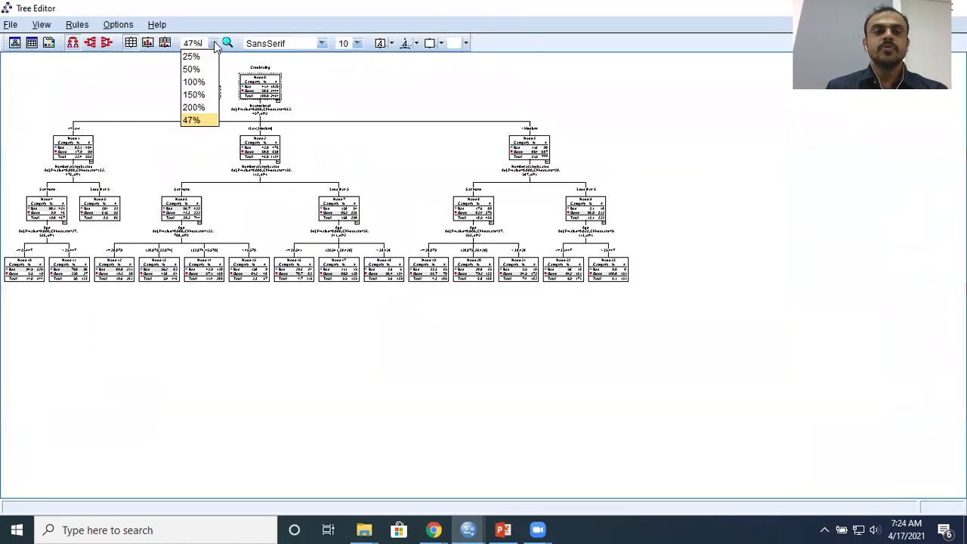
{"action": "left_click", "coordinate": [198, 108]}
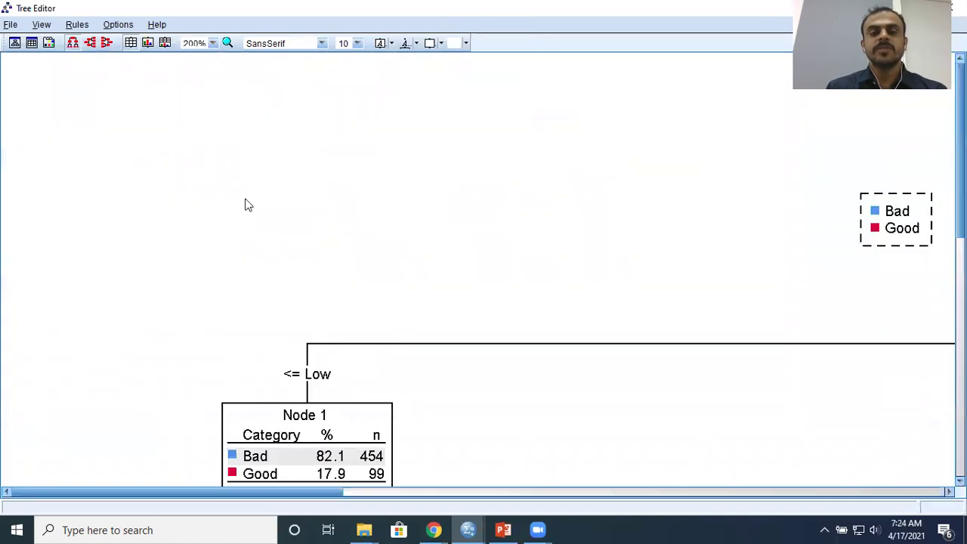
{"action": "left_click_drag", "start_coordinate": [268, 493], "coordinate": [554, 488]}
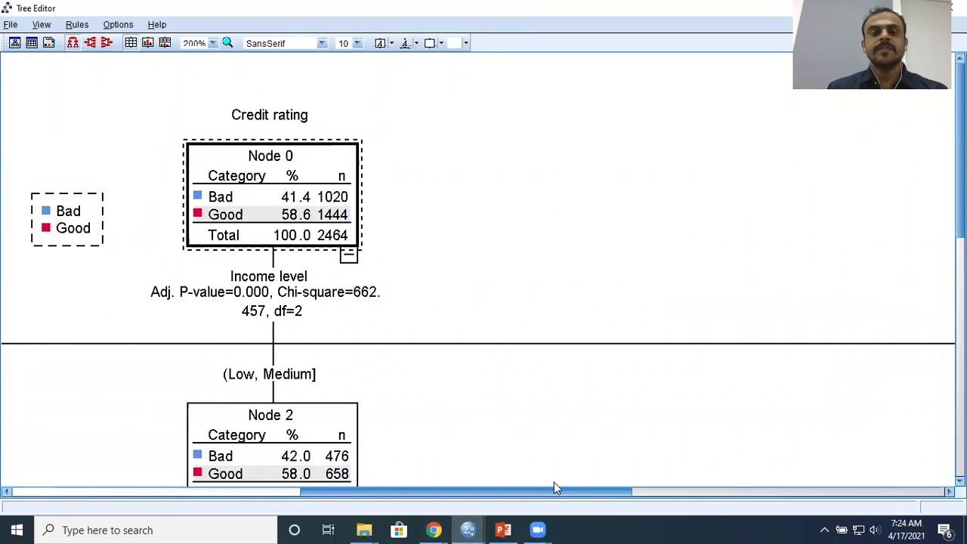